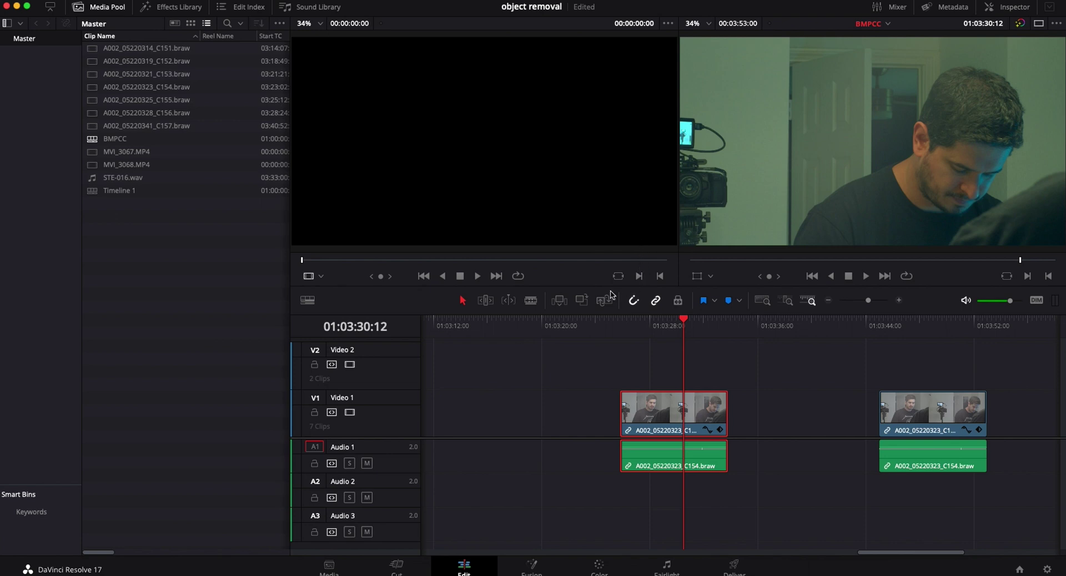
# - Play the first C154.braw mirror clip from its start to see the camera's reflection
pyautogui.click(613, 327)
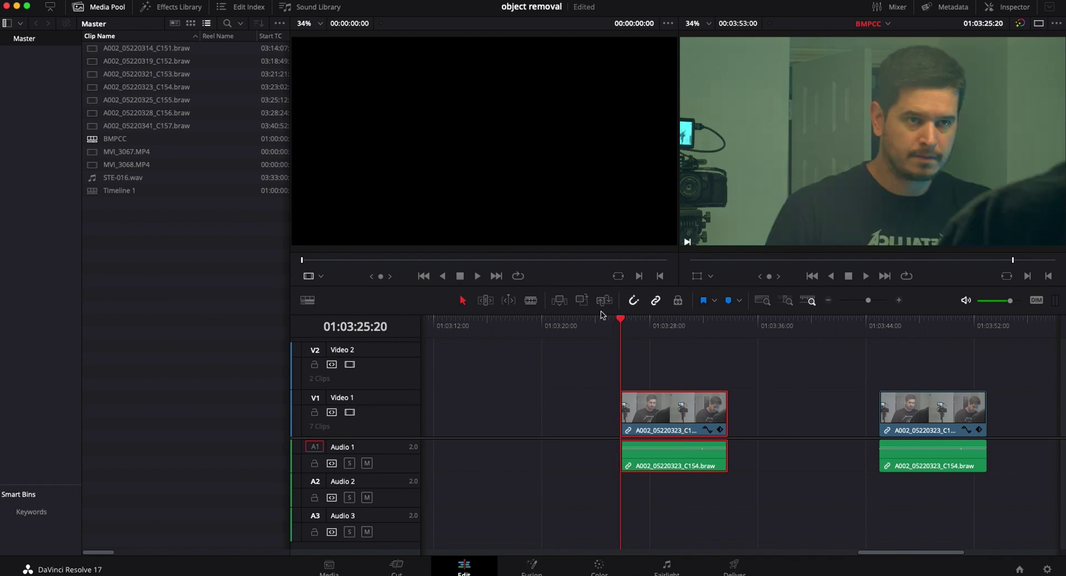
pyautogui.press('space')
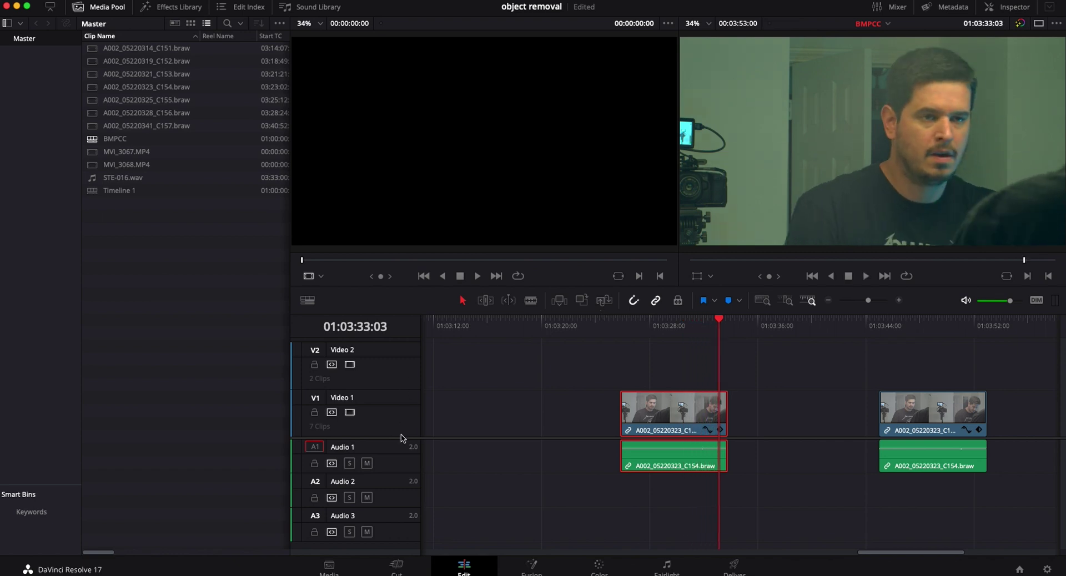
# - On the Color page, add serial node 08 after the Parallel Mixer and move it lower in the graph
pyautogui.click(599, 568)
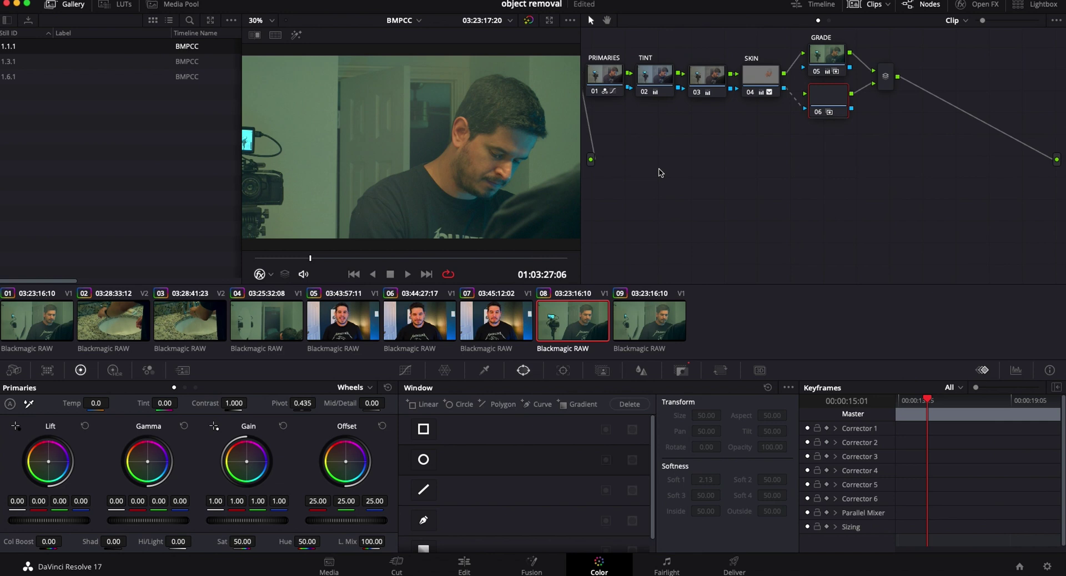
pyautogui.click(884, 83)
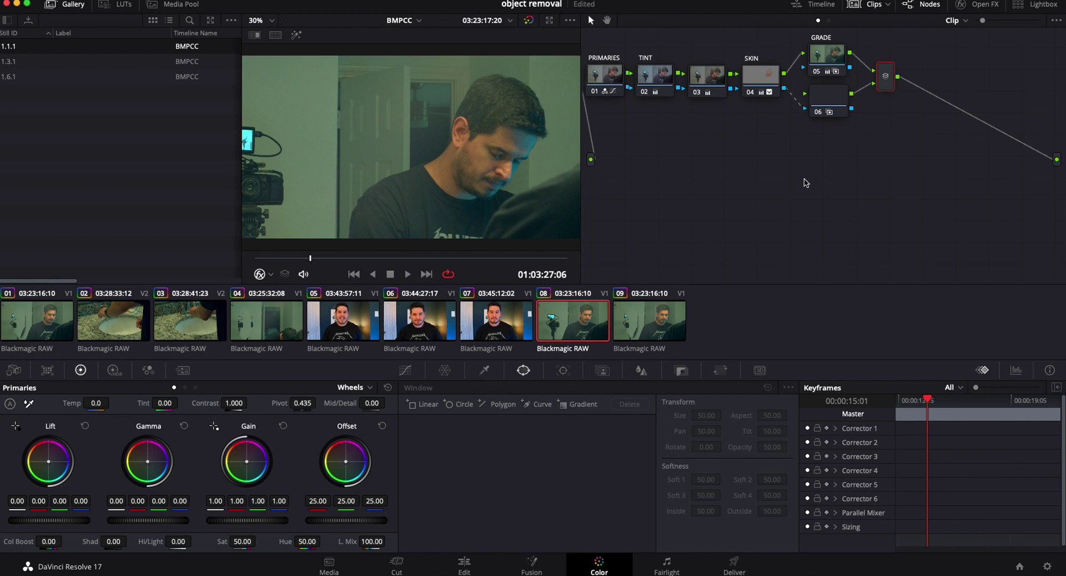
pyautogui.hotkey('alt', 's')
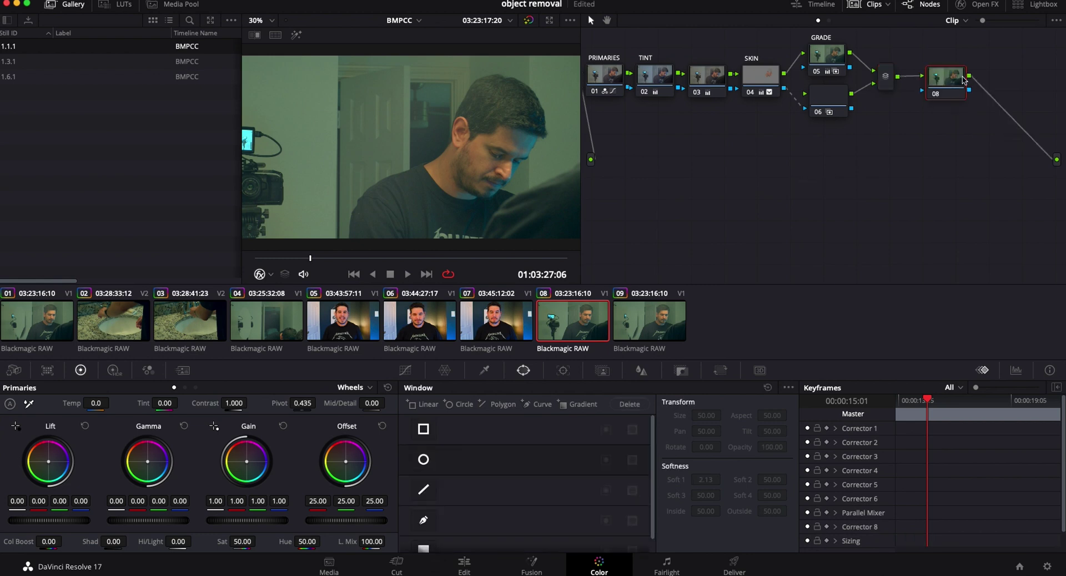
pyautogui.moveTo(940, 92); pyautogui.dragTo(637, 201)
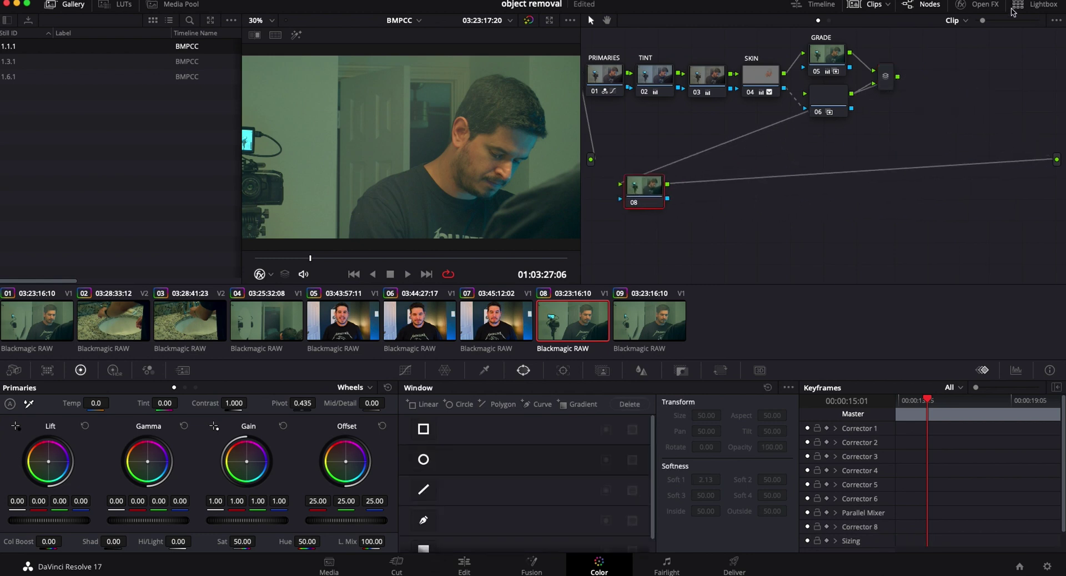
# - Apply the Object Removal effect from Open FX to node 08
pyautogui.click(982, 7)
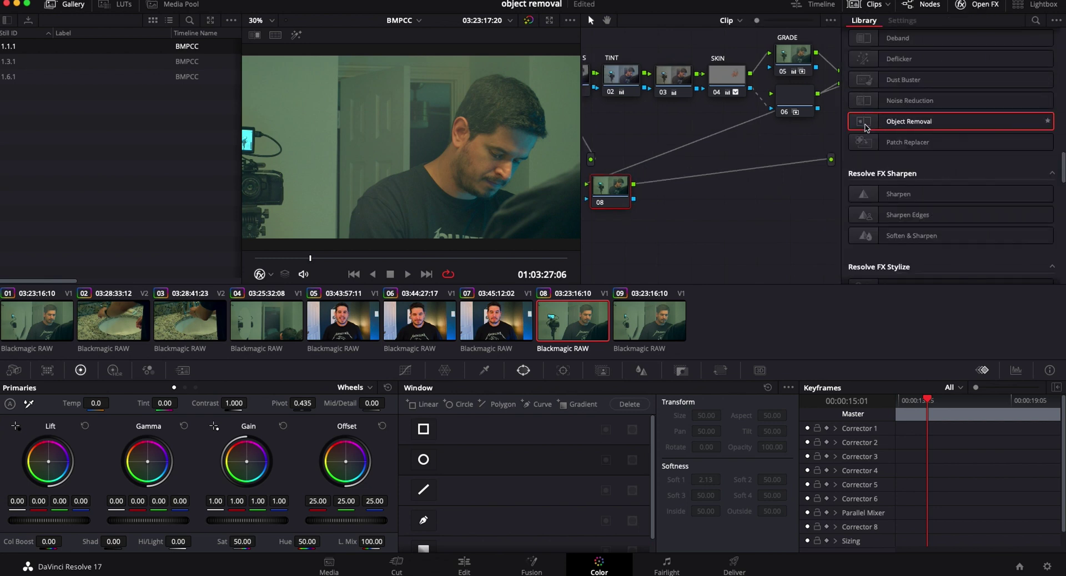
pyautogui.moveTo(1062, 162); pyautogui.dragTo(1061, 147)
pyautogui.scroll(-5, 1041, 162)
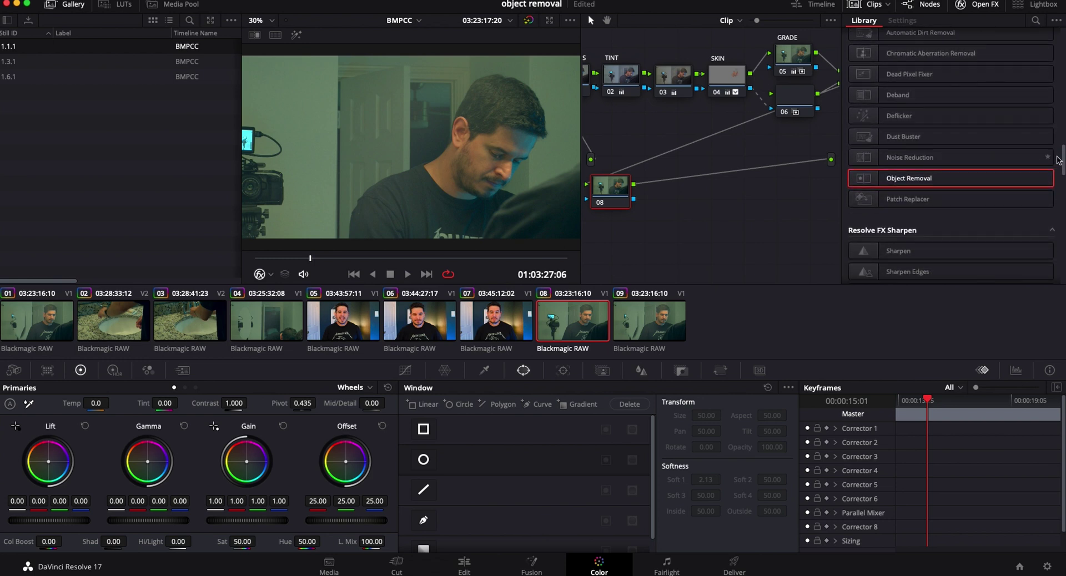
pyautogui.scroll(2, 864, 214)
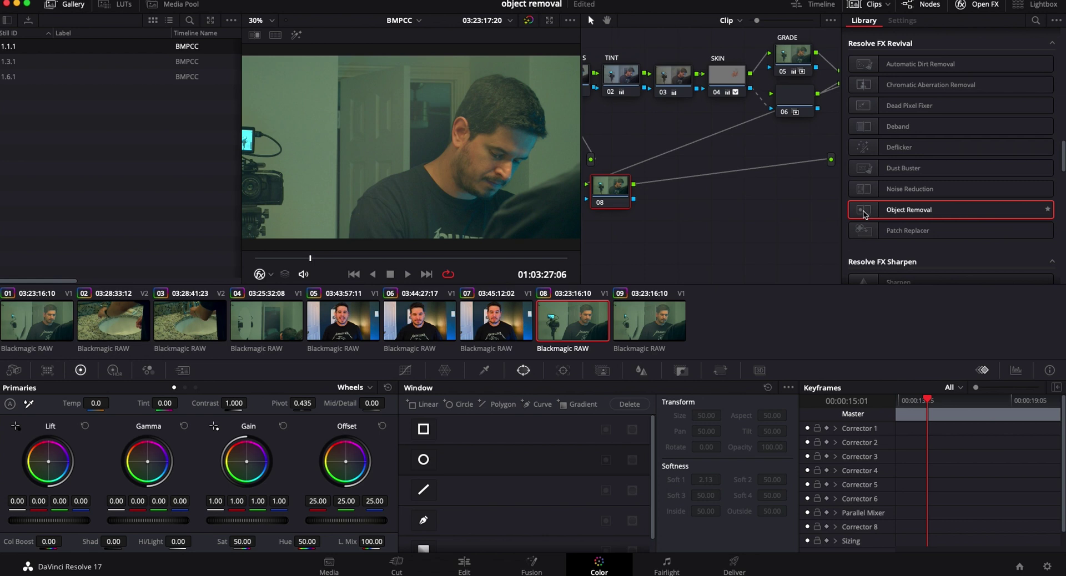
pyautogui.moveTo(863, 214); pyautogui.dragTo(621, 206)
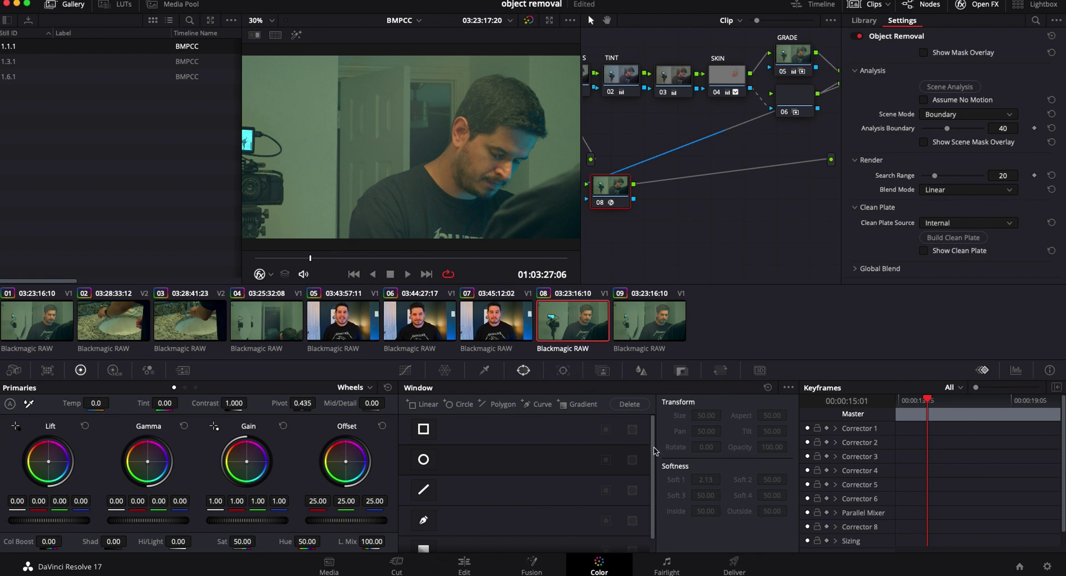
pyautogui.moveTo(654, 451); pyautogui.dragTo(652, 469)
# - Start a Curve window mask, tracing points up the reflected camera's edge and over its top
pyautogui.click(423, 509)
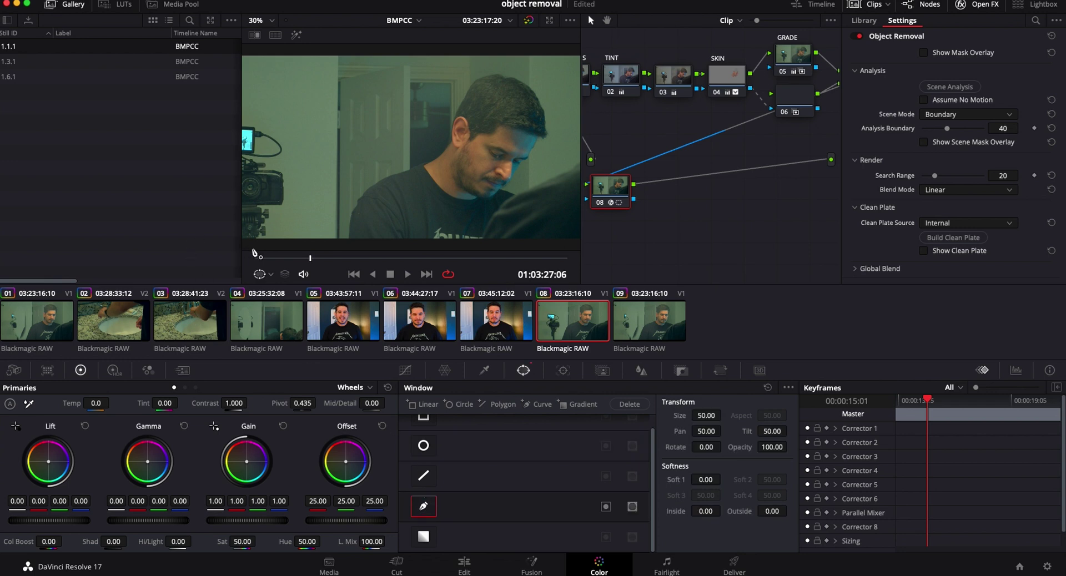
pyautogui.click(266, 240)
pyautogui.click(270, 221)
pyautogui.click(273, 212)
pyautogui.click(283, 208)
pyautogui.click(290, 199)
pyautogui.click(288, 182)
pyautogui.click(286, 168)
pyautogui.click(283, 154)
pyautogui.click(281, 141)
pyautogui.click(265, 126)
pyautogui.click(251, 116)
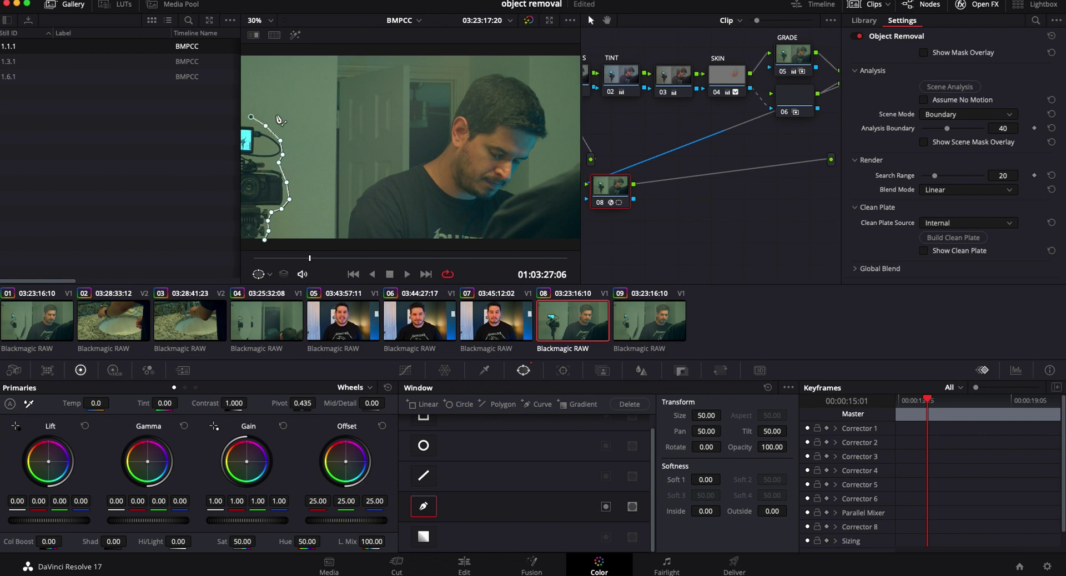
# - At 12.5% zoom, close the mask beyond the frame's left edge, then return the viewer to Fit
pyautogui.click(271, 20)
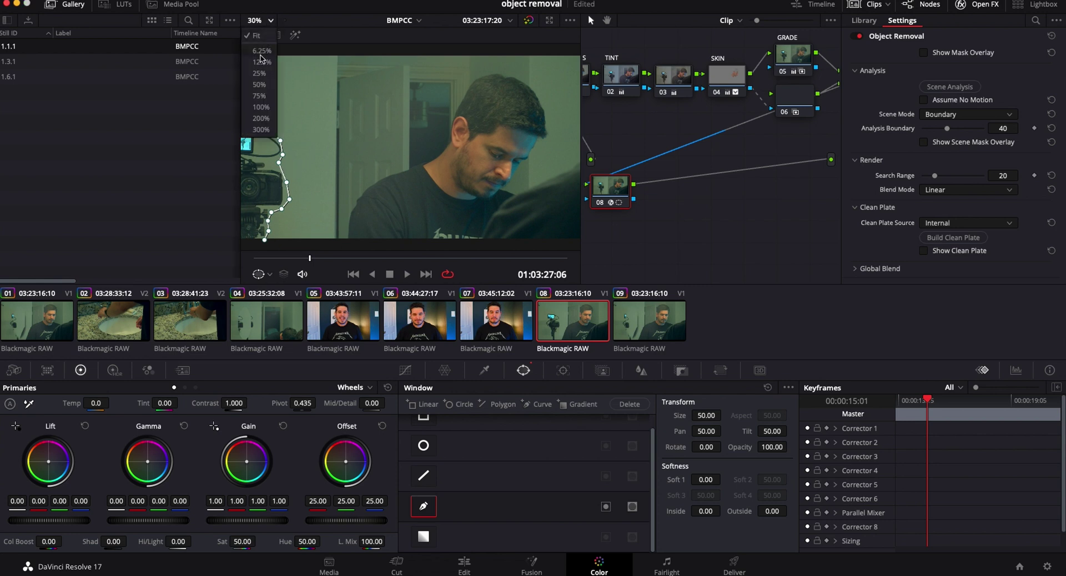
pyautogui.click(261, 61)
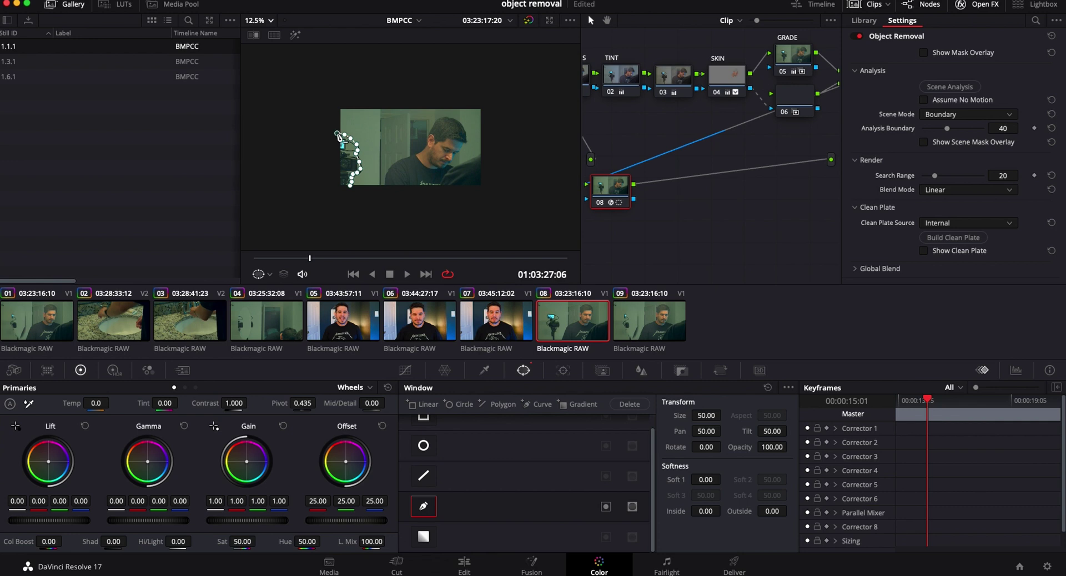
pyautogui.click(330, 143)
pyautogui.click(322, 173)
pyautogui.click(335, 192)
pyautogui.click(350, 185)
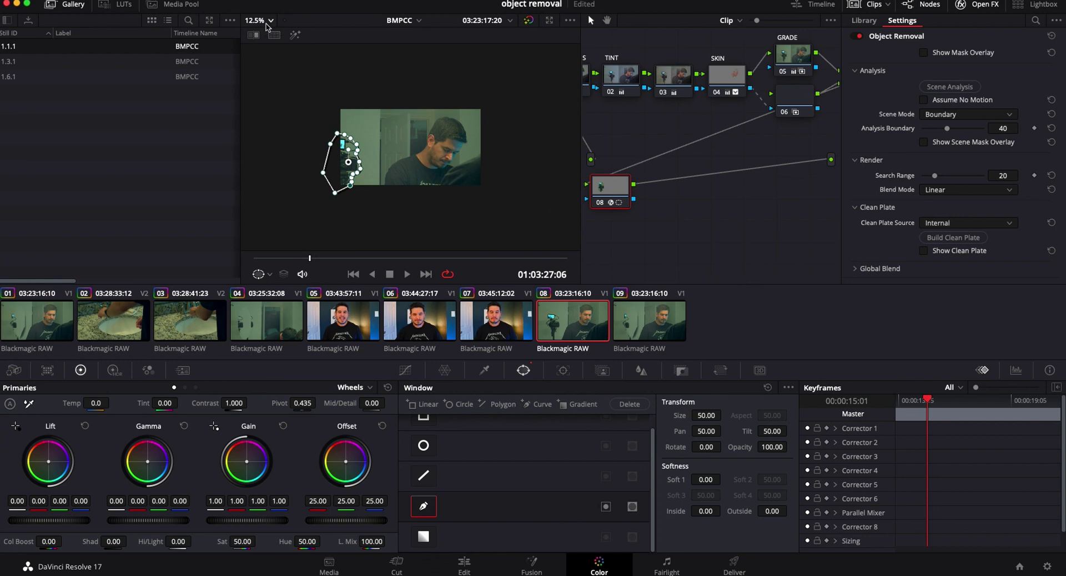
pyautogui.click(268, 21)
pyautogui.click(258, 37)
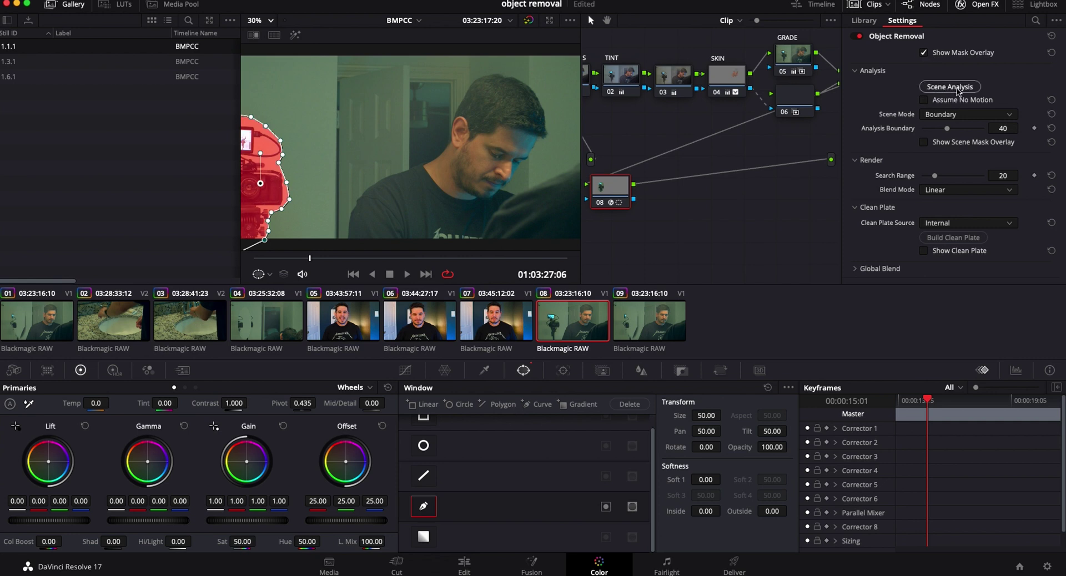
# - Run Scene Analysis and Build Clean Plate in Object Removal, then go back to the Edit page
pyautogui.click(956, 89)
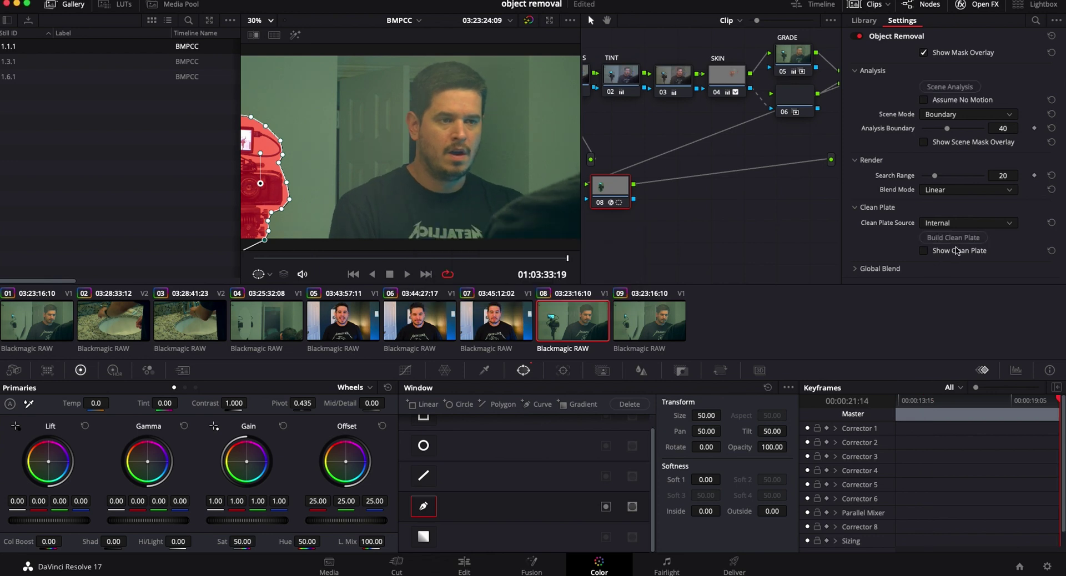
pyautogui.click(954, 237)
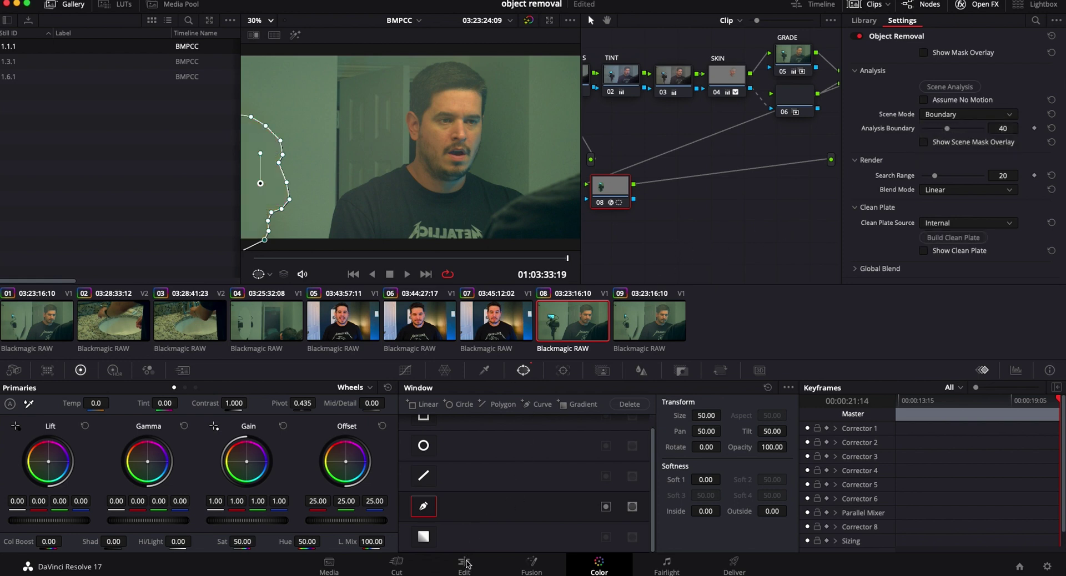
pyautogui.click(465, 565)
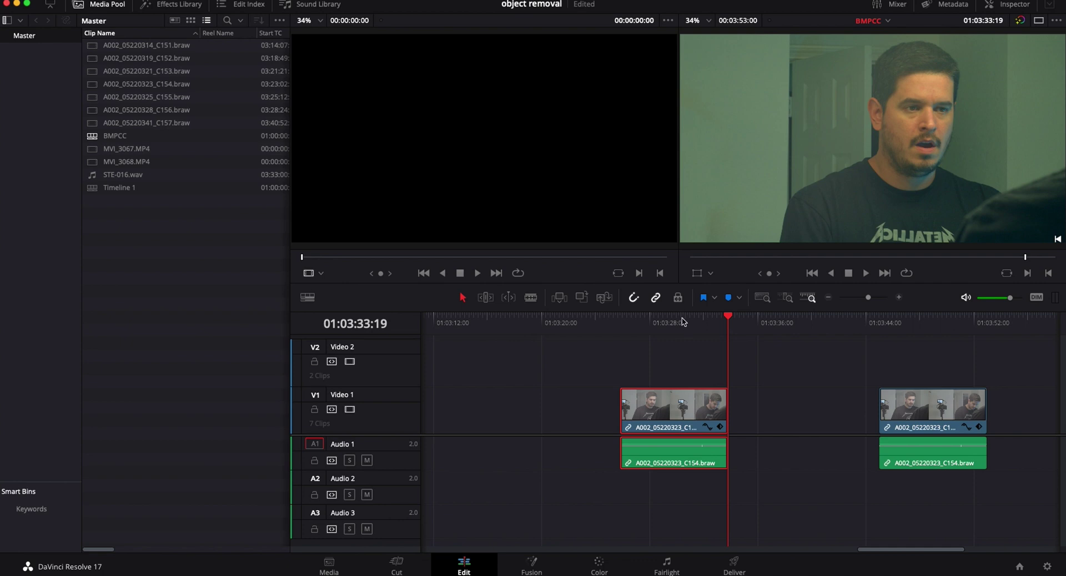
# - Park the playhead at 01:03:45:00 on the second mirror clip
pyautogui.click(935, 320)
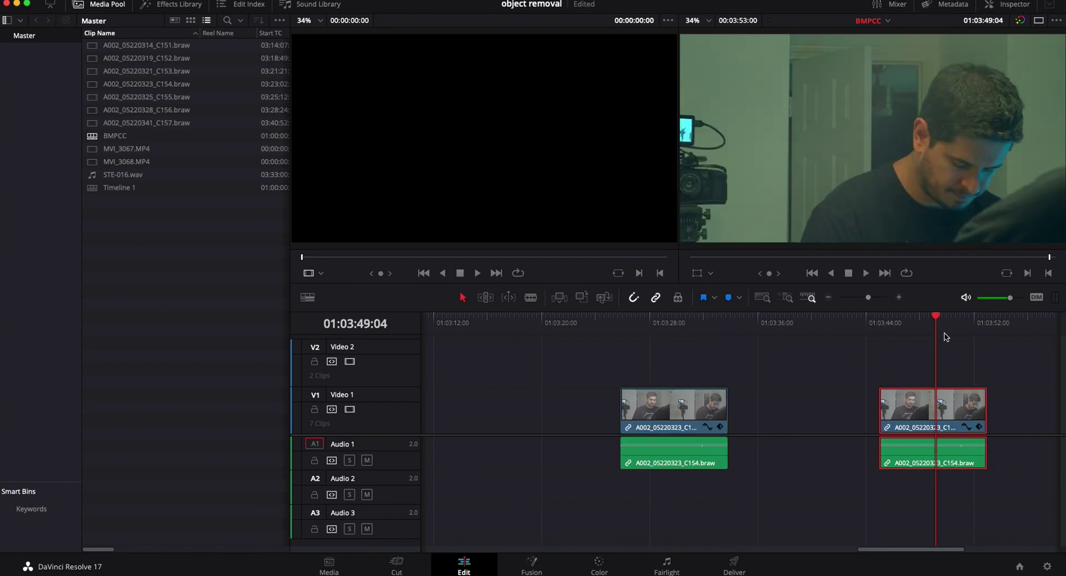
pyautogui.click(878, 324)
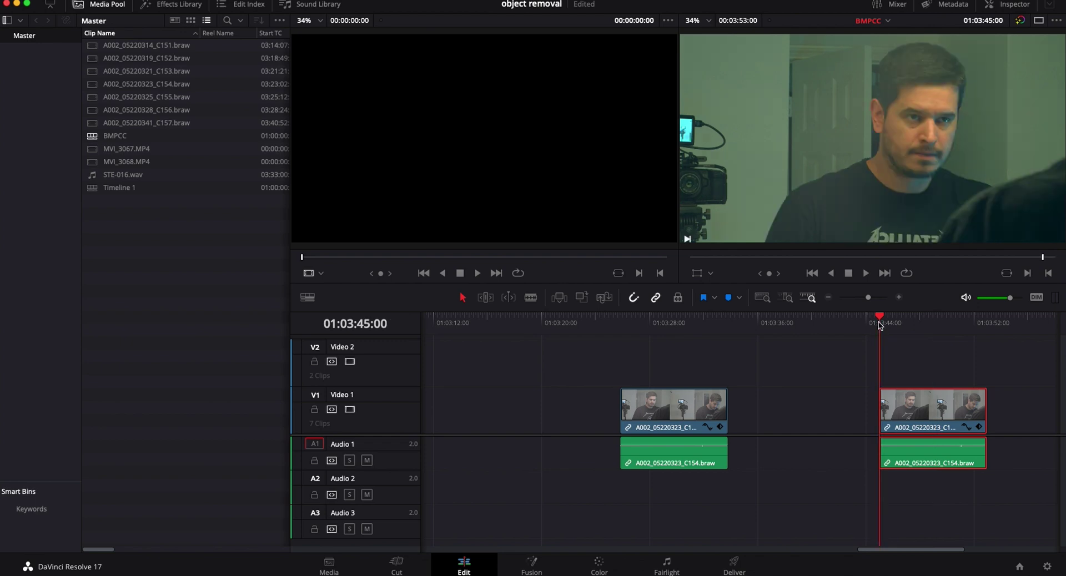
# - On the Color page, add node 08 after the Parallel Mixer and move it into open space
pyautogui.click(597, 569)
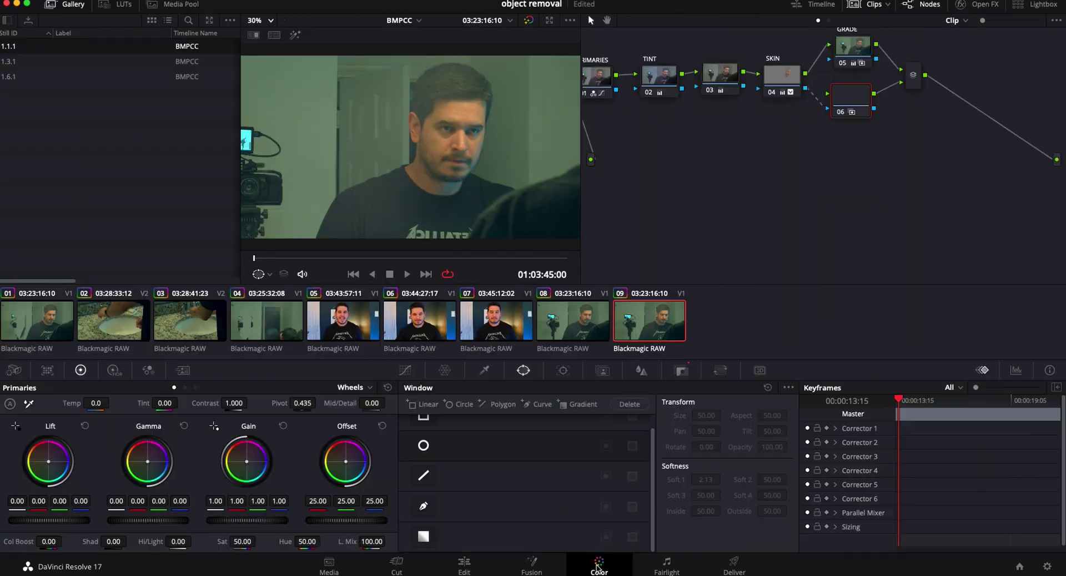
pyautogui.click(914, 76)
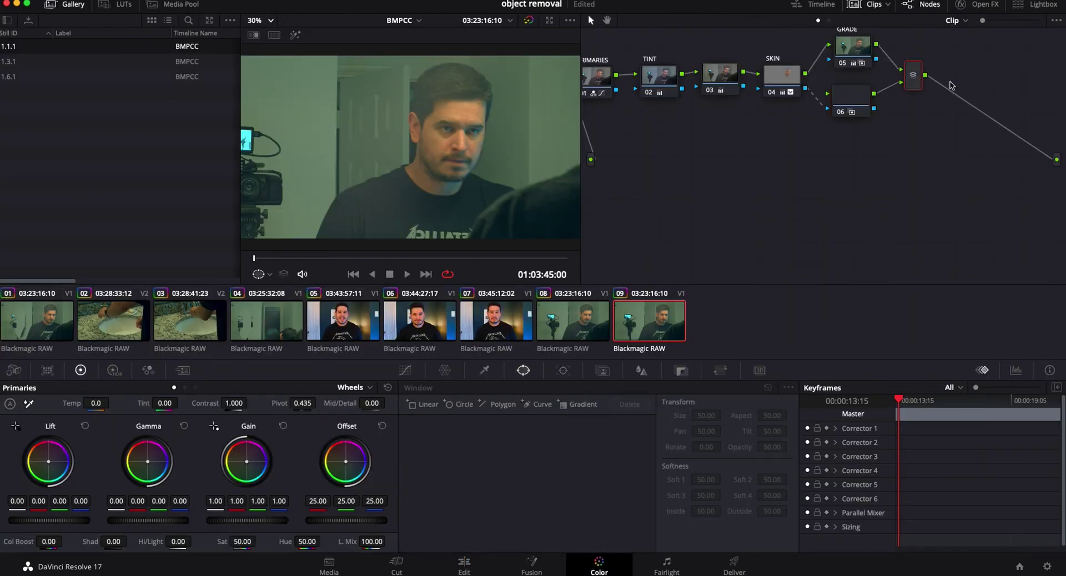
pyautogui.hotkey('alt', 's')
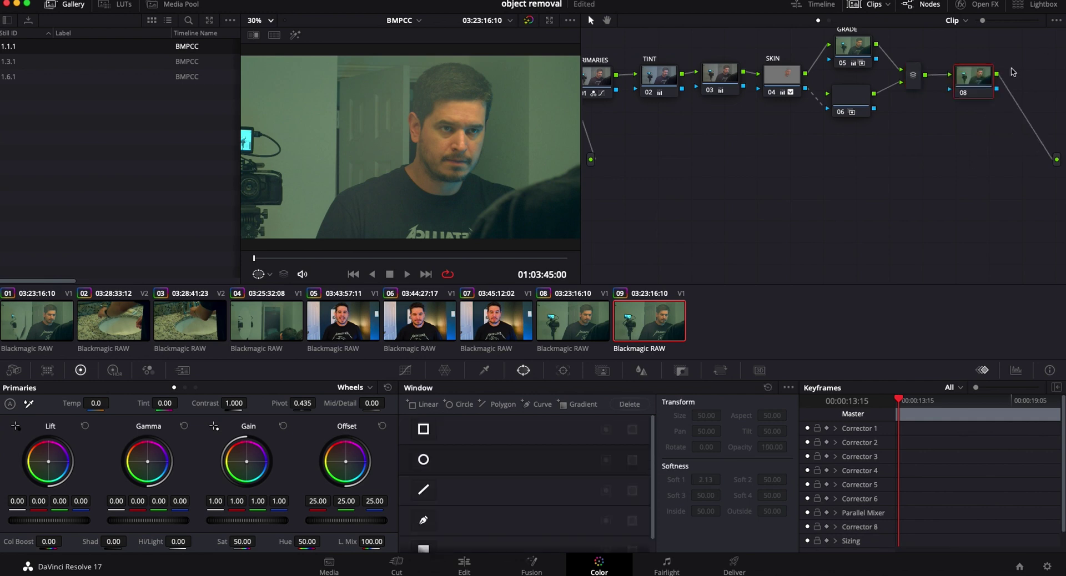
pyautogui.moveTo(966, 81); pyautogui.dragTo(684, 201)
# - Apply Patch Replacer to node 08, placing the target on the camera and the source on plain wall
pyautogui.click(978, 5)
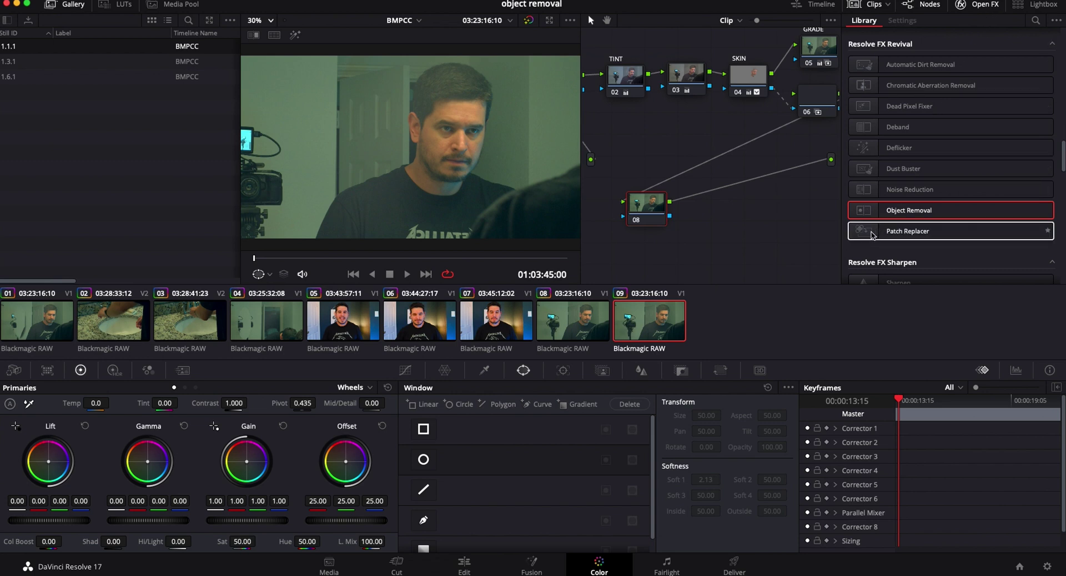
pyautogui.moveTo(870, 234); pyautogui.dragTo(652, 222)
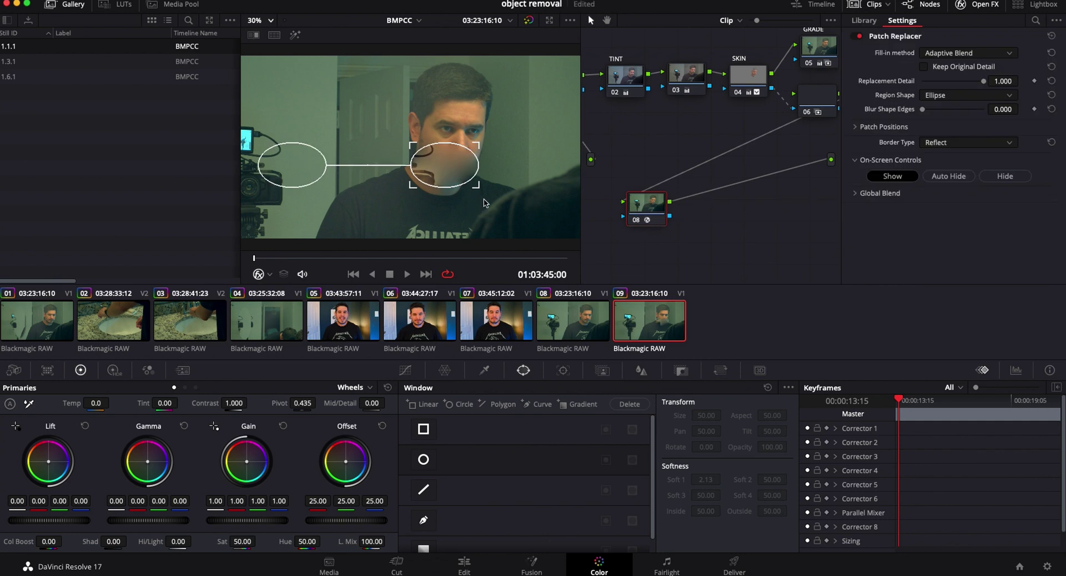
pyautogui.moveTo(445, 176); pyautogui.dragTo(250, 232)
pyautogui.moveTo(304, 185); pyautogui.dragTo(293, 103)
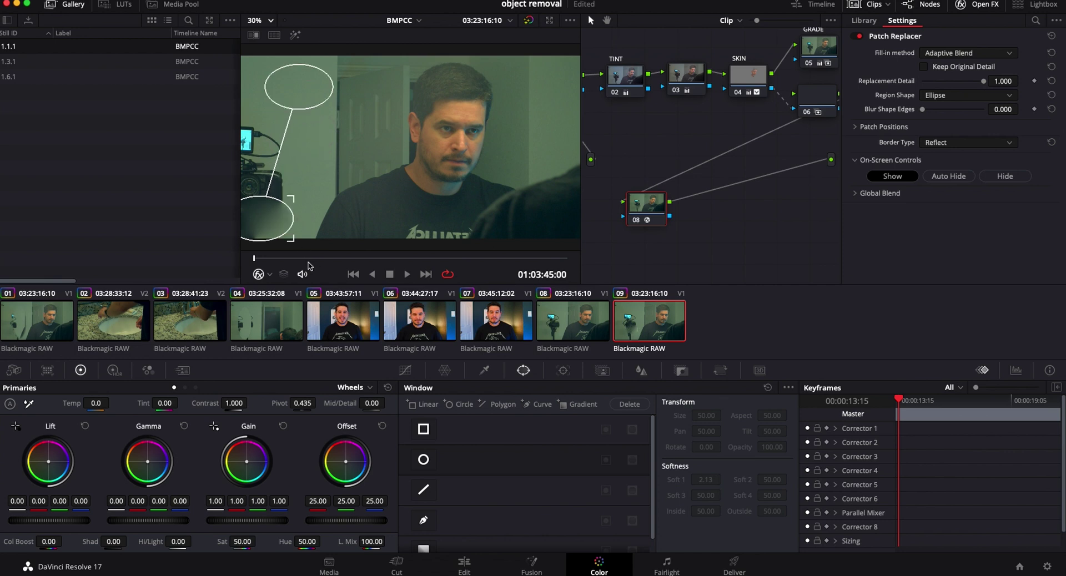
# - Set Patch Replacer fill-in to Clone, keep Ellipse shape, move patch over camera, raise edge blur to 0.422
pyautogui.click(999, 55)
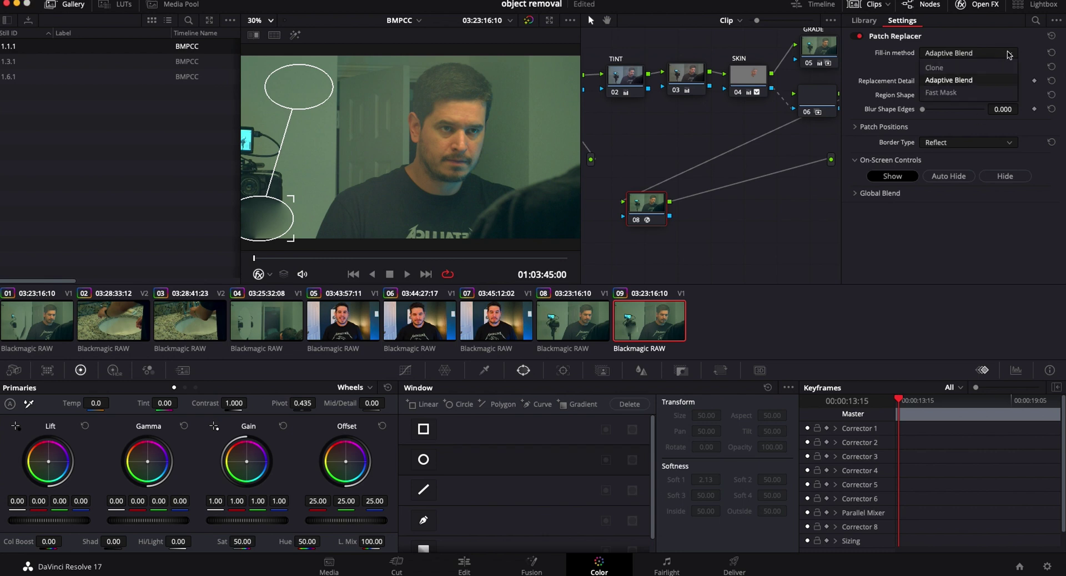
pyautogui.click(934, 69)
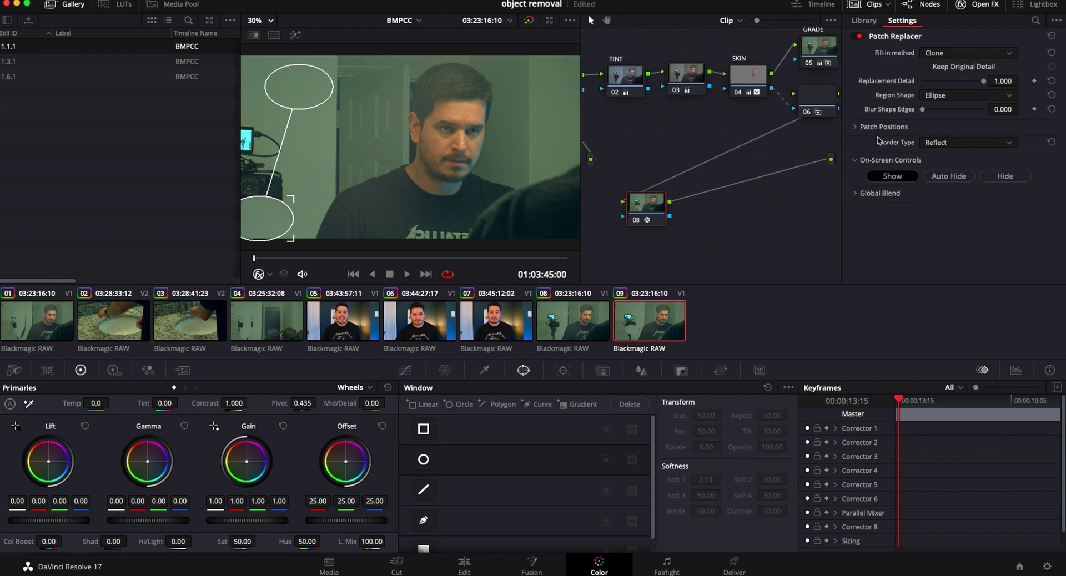
pyautogui.click(969, 96)
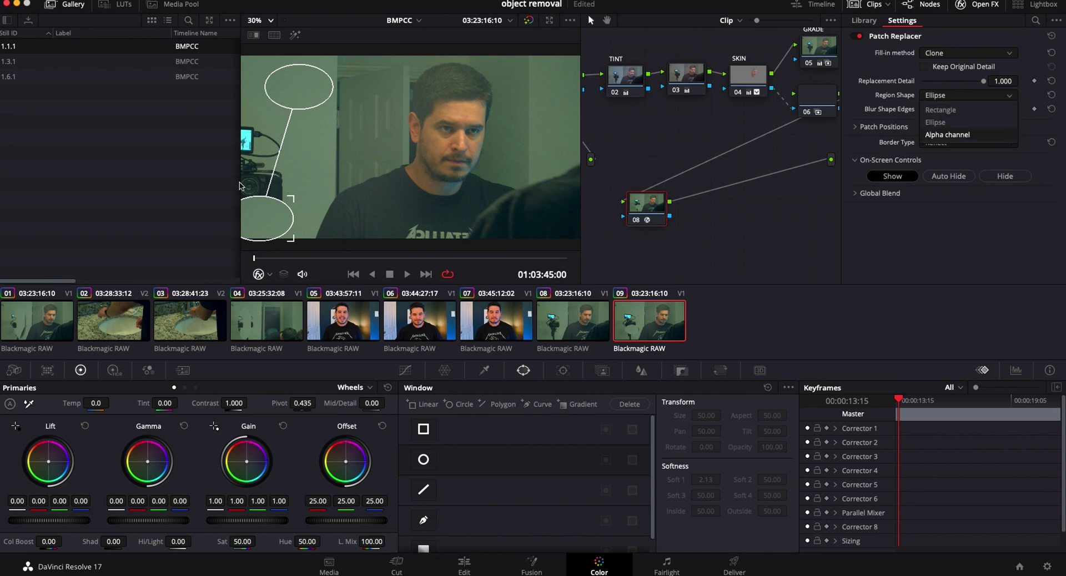
pyautogui.click(294, 201)
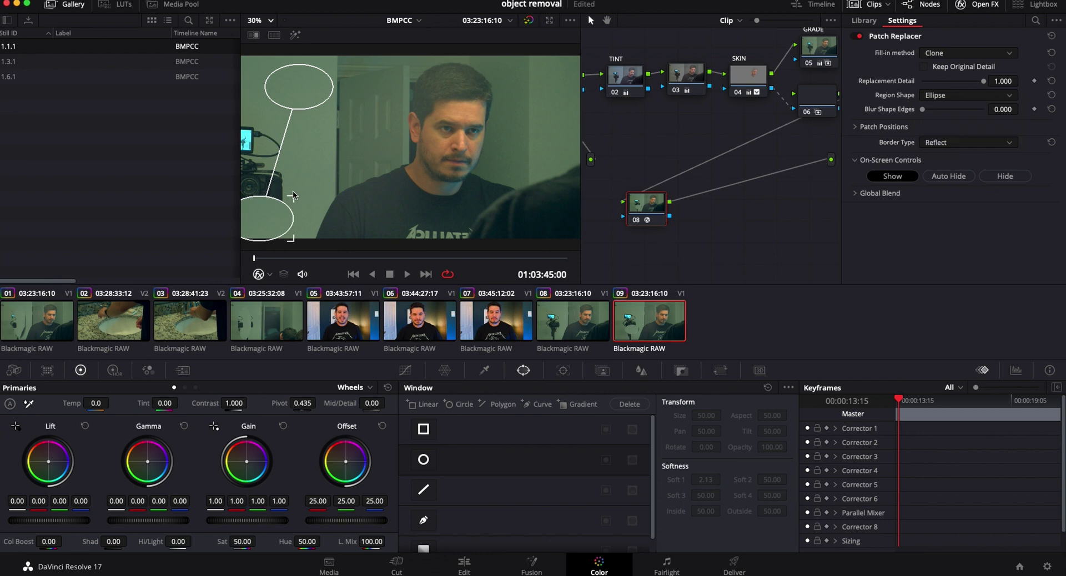
pyautogui.moveTo(300, 213); pyautogui.dragTo(308, 145)
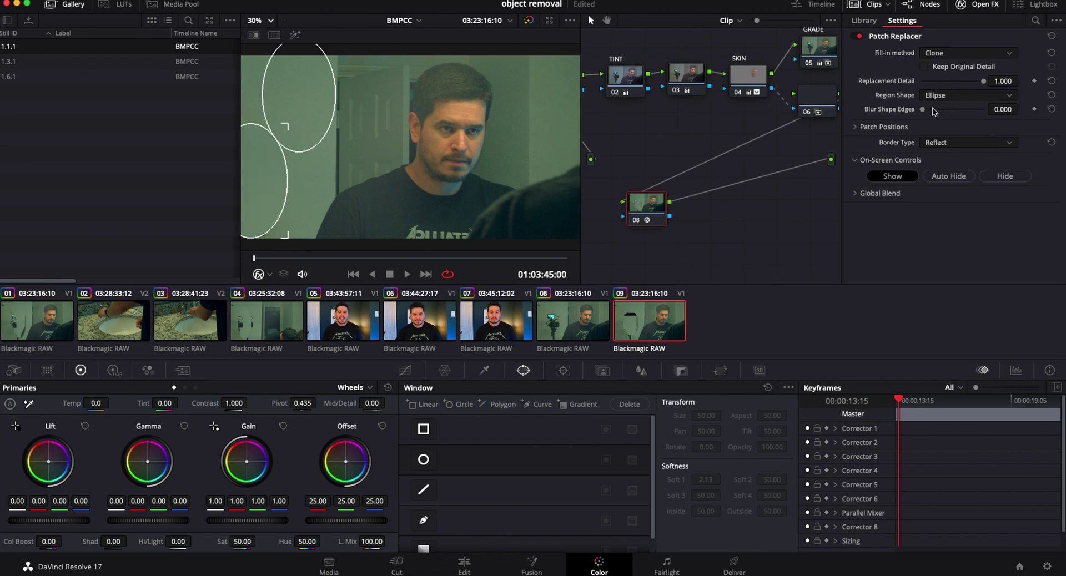
pyautogui.moveTo(922, 111); pyautogui.dragTo(948, 113)
# - Lower Blur Shape Edges to 0.091, comparing the result between the Edit and Color pages
pyautogui.click(464, 565)
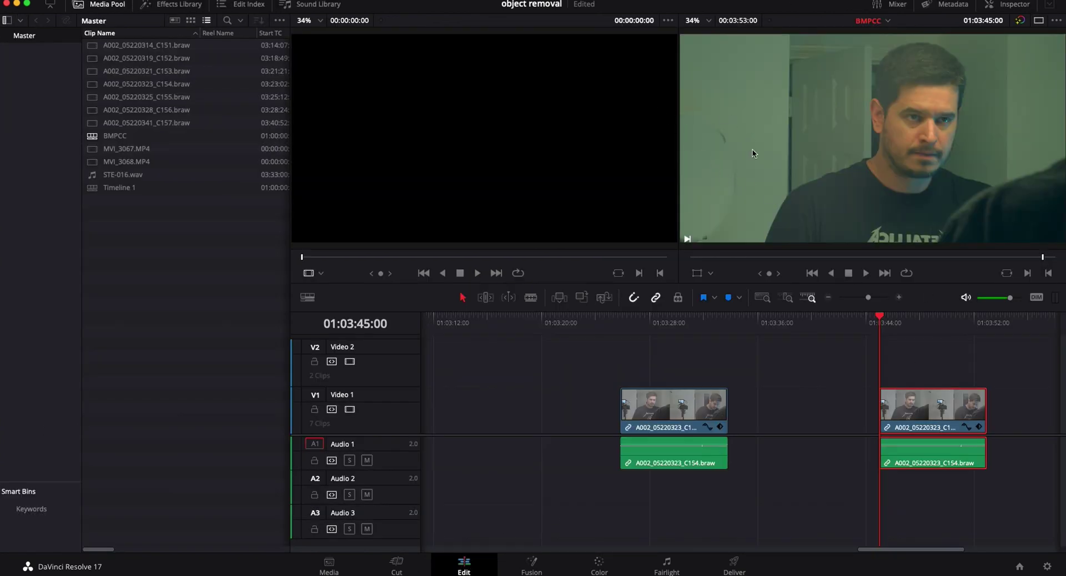
pyautogui.click(596, 565)
pyautogui.moveTo(947, 110); pyautogui.dragTo(927, 110)
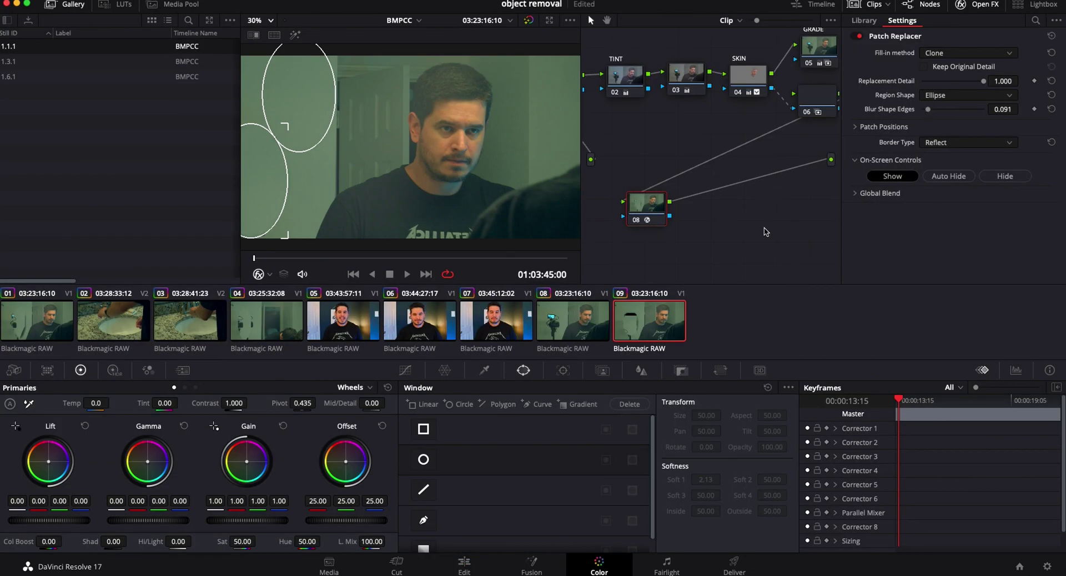
pyautogui.click(464, 563)
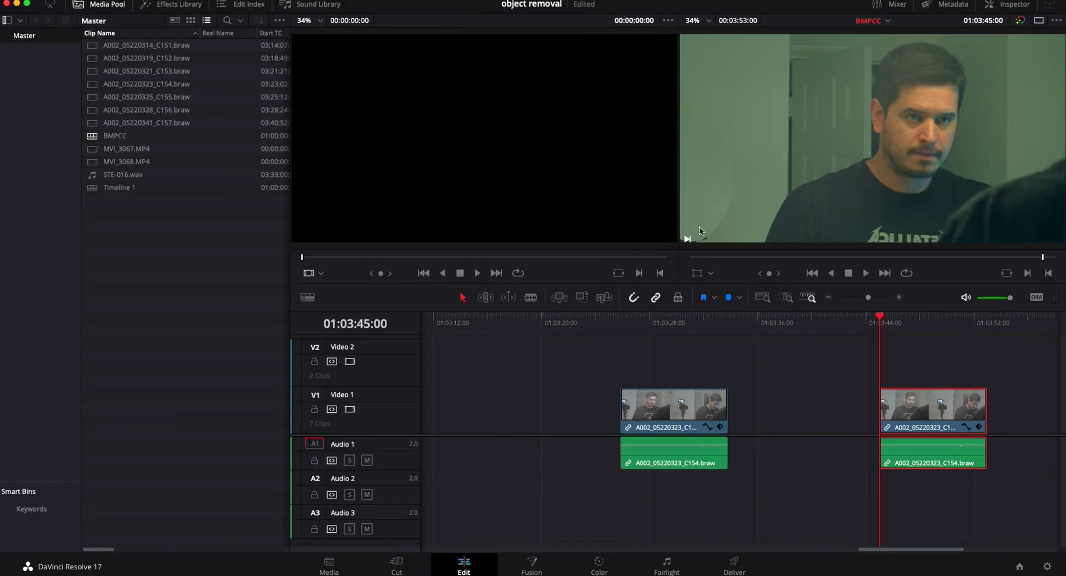
pyautogui.click(599, 564)
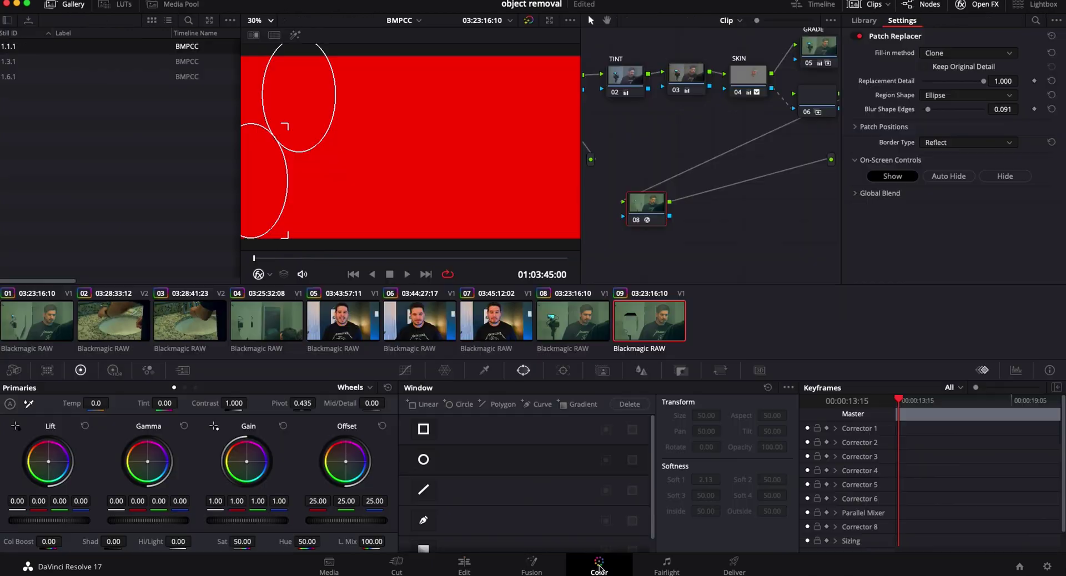
# - Shift the lower patch ellipse further left past the frame edge and review it on the Edit page
pyautogui.moveTo(256, 206); pyautogui.dragTo(265, 209)
pyautogui.moveTo(288, 143); pyautogui.dragTo(251, 166)
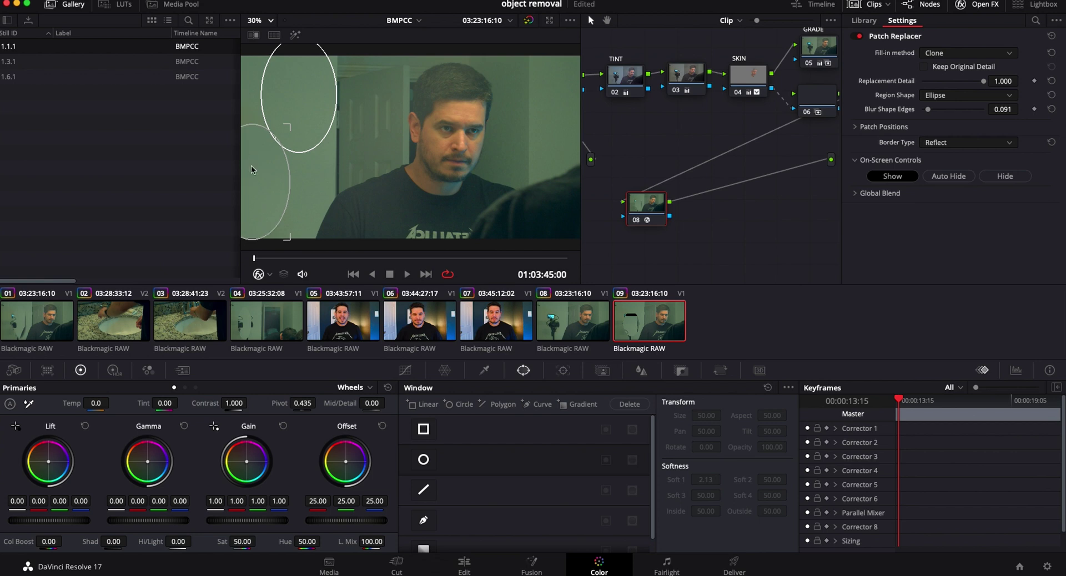
pyautogui.click(474, 566)
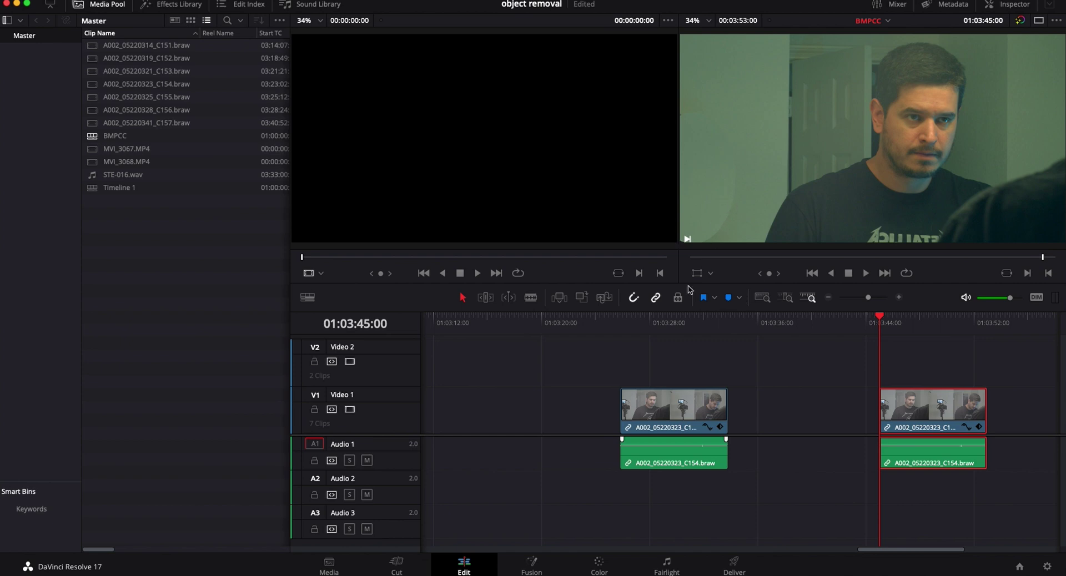
# - Play the patched clip from 01:03:45:00 and stop, then park at 01:03:25:20 on the earlier clip
pyautogui.click(865, 325)
pyautogui.click(877, 324)
pyautogui.press('space')
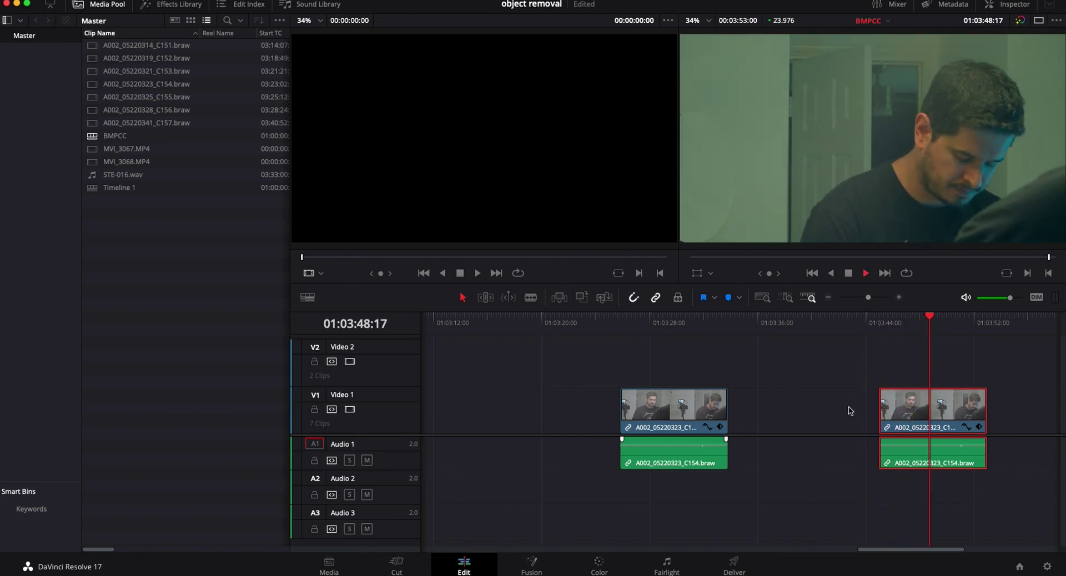
pyautogui.press('space')
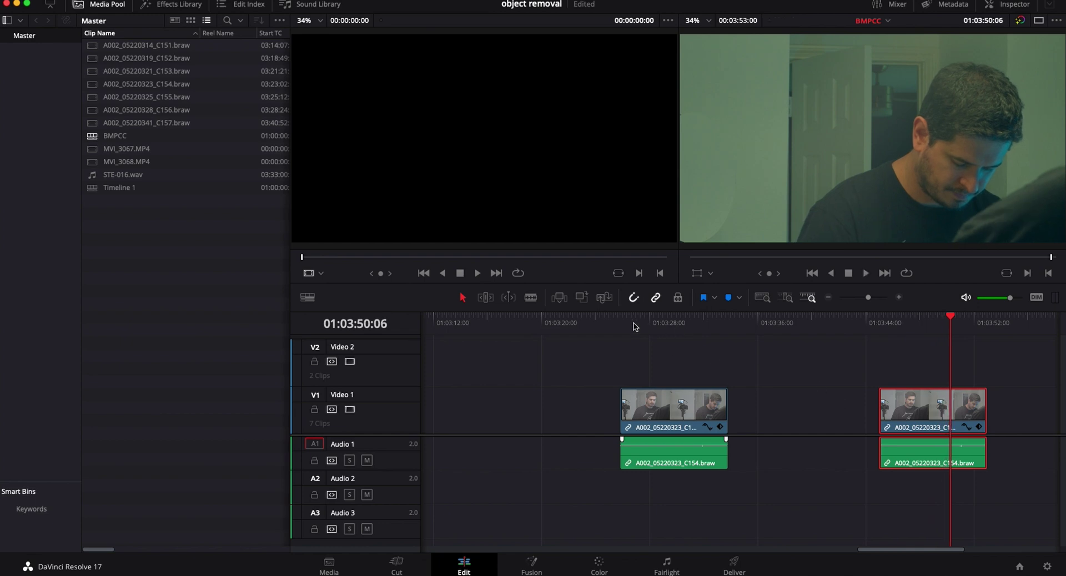
pyautogui.click(634, 325)
pyautogui.click(620, 321)
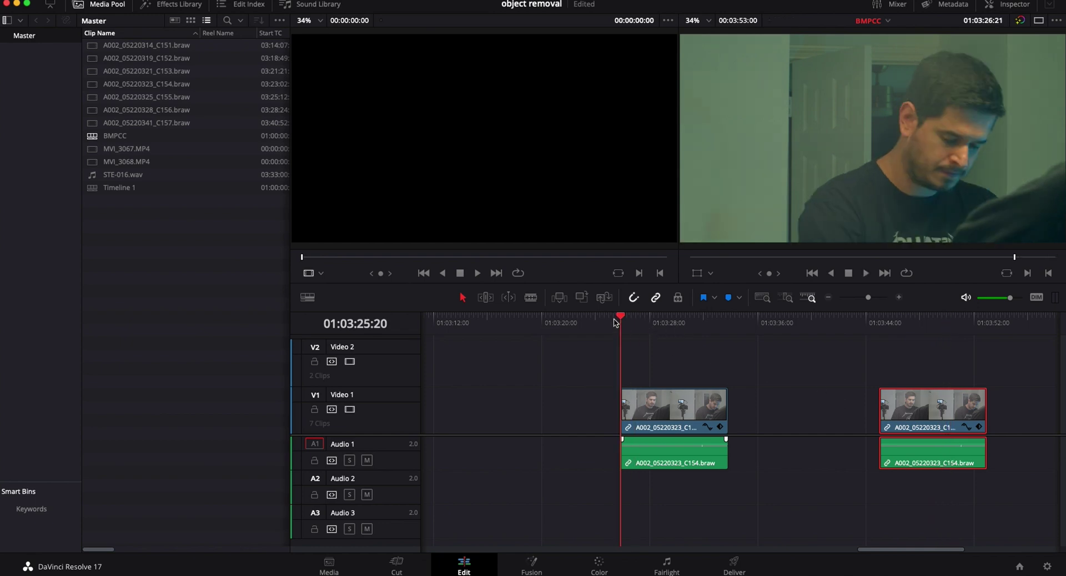